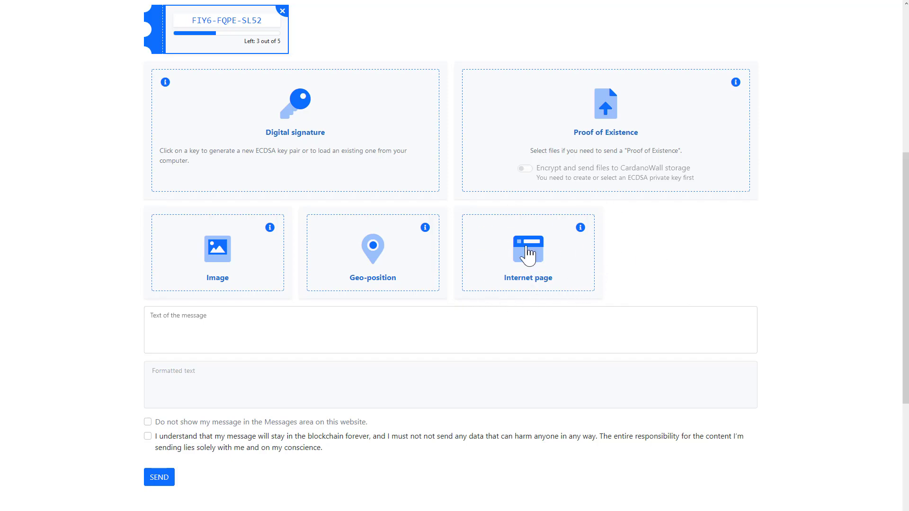
Step: Open the Internet page capture dialog from the CardanoWall message form
{"action": "left_click", "coordinate": [527, 248]}
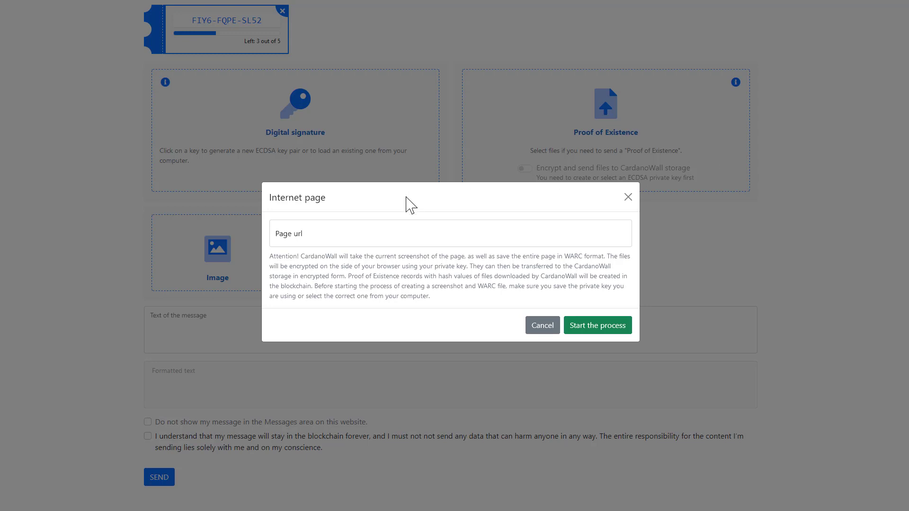
{"action": "left_click", "coordinate": [375, 227]}
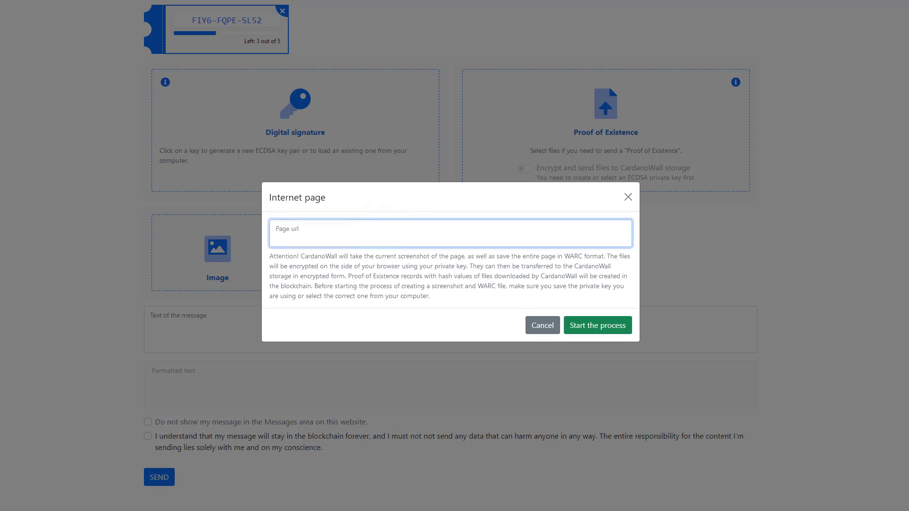
{"action": "type", "text": "https://google.com/"}
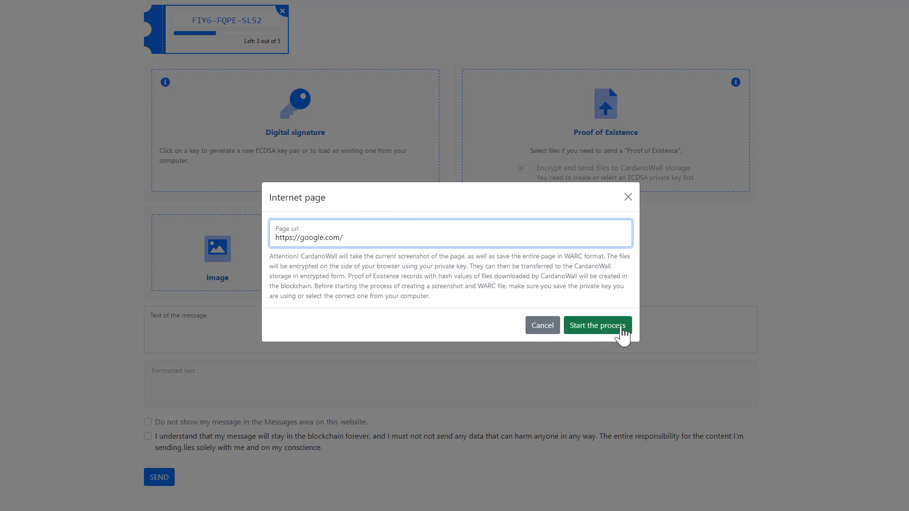
{"action": "left_click", "coordinate": [623, 330]}
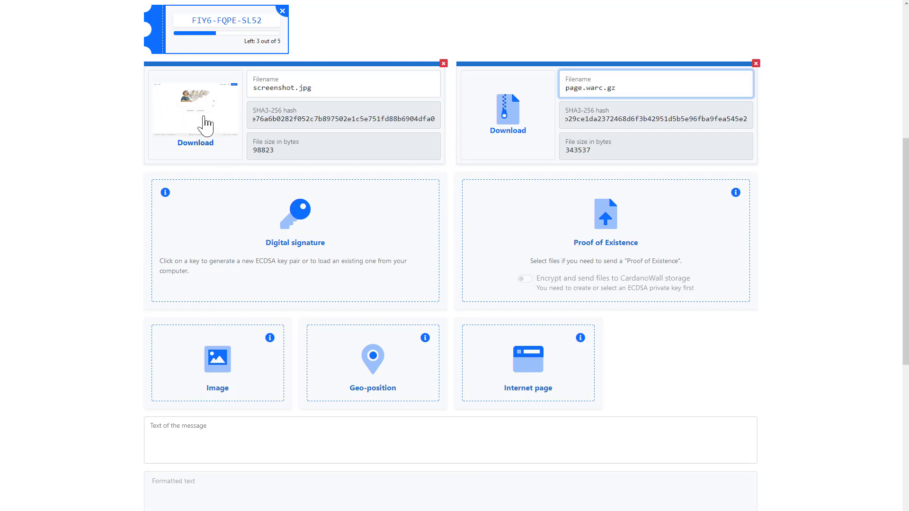
{"action": "left_click_drag", "start_coordinate": [256, 118], "coordinate": [444, 115]}
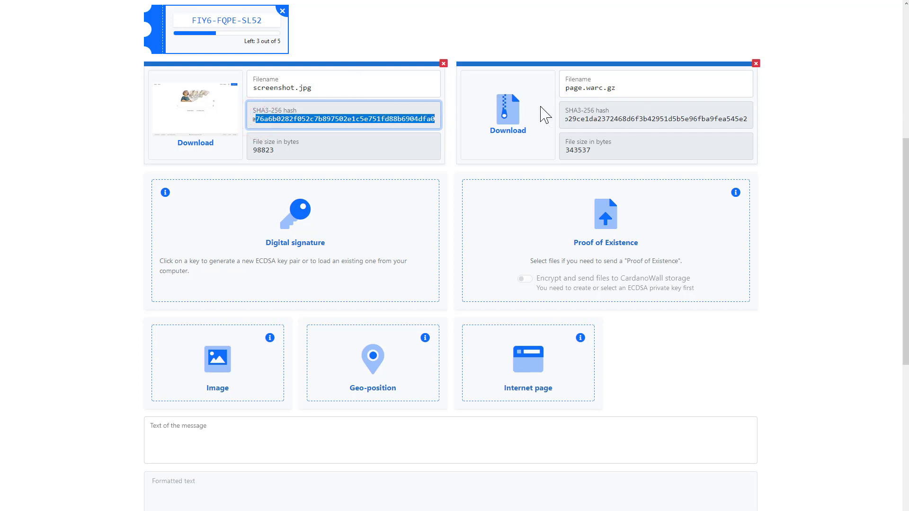
{"action": "double_click", "coordinate": [604, 118]}
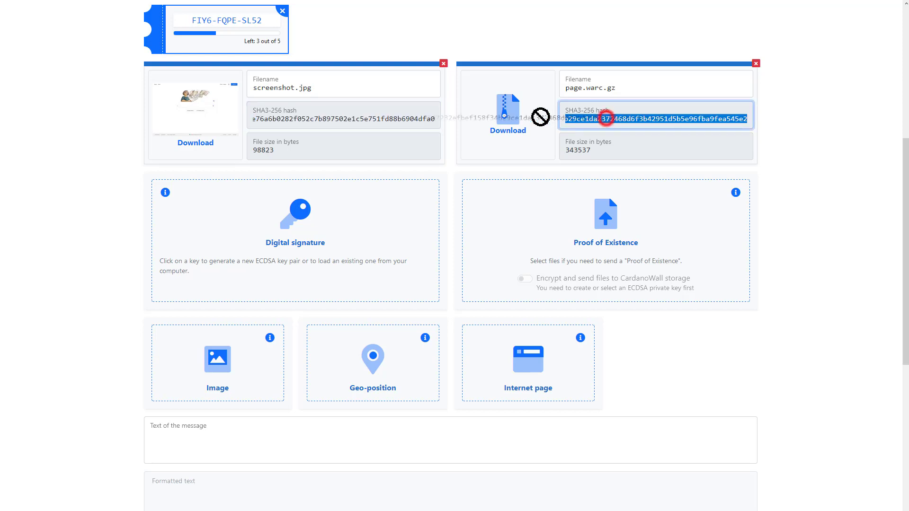
{"action": "left_click", "coordinate": [628, 115]}
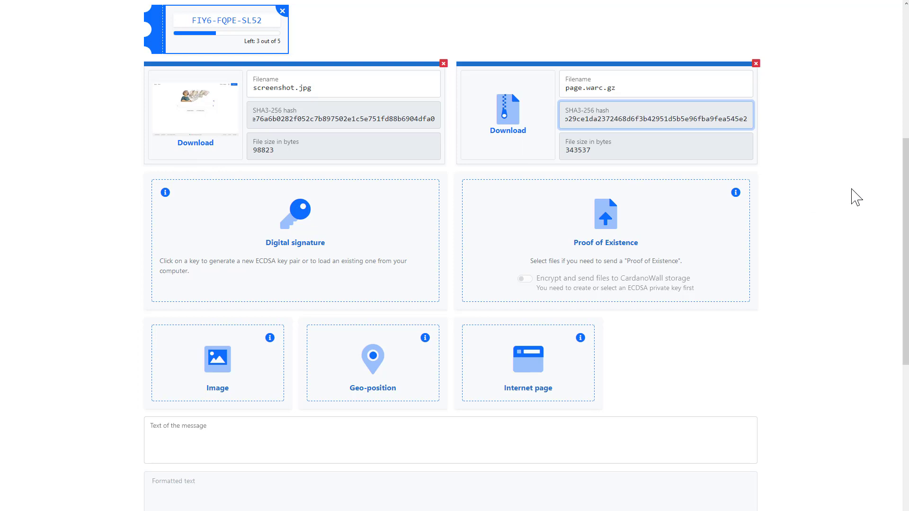
{"action": "left_click", "coordinate": [853, 189]}
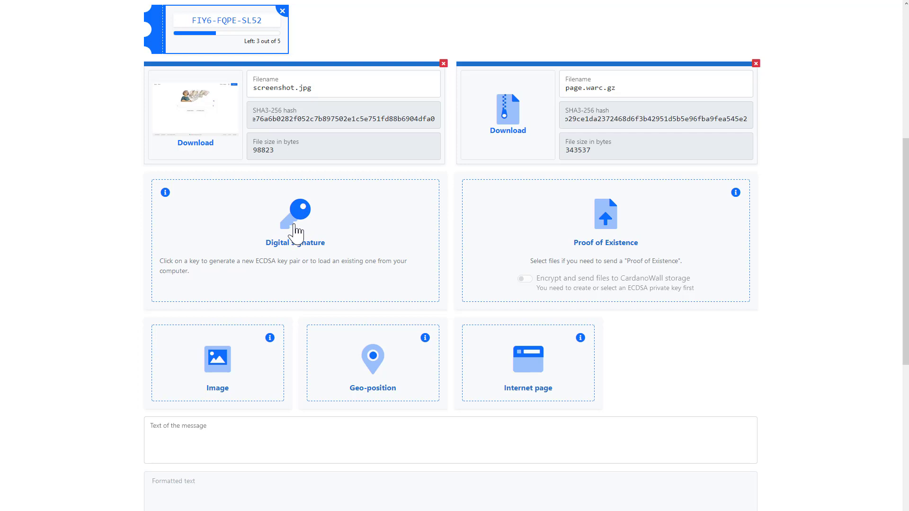
Step: Load the cardanowall.private.pem private key so both captures get digitally signed
{"action": "left_click", "coordinate": [294, 230]}
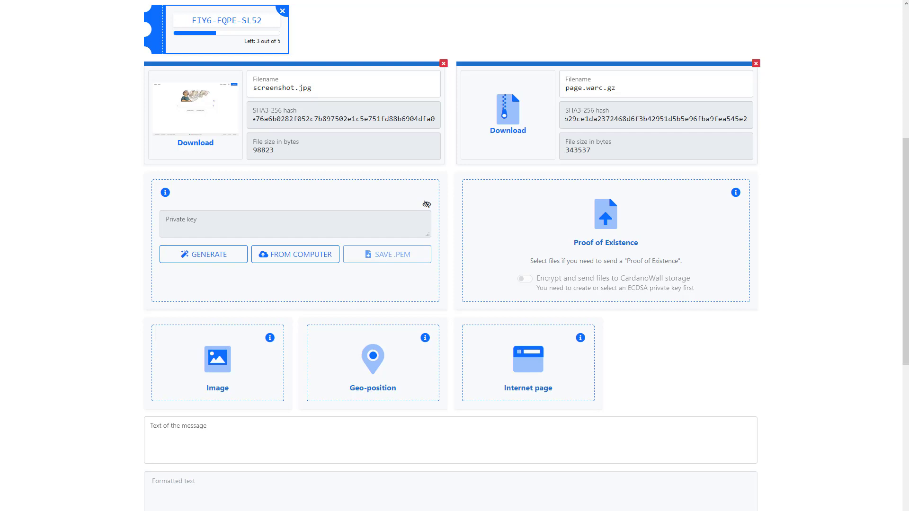
{"action": "left_click_drag", "start_coordinate": [900, 190], "coordinate": [300, 240]}
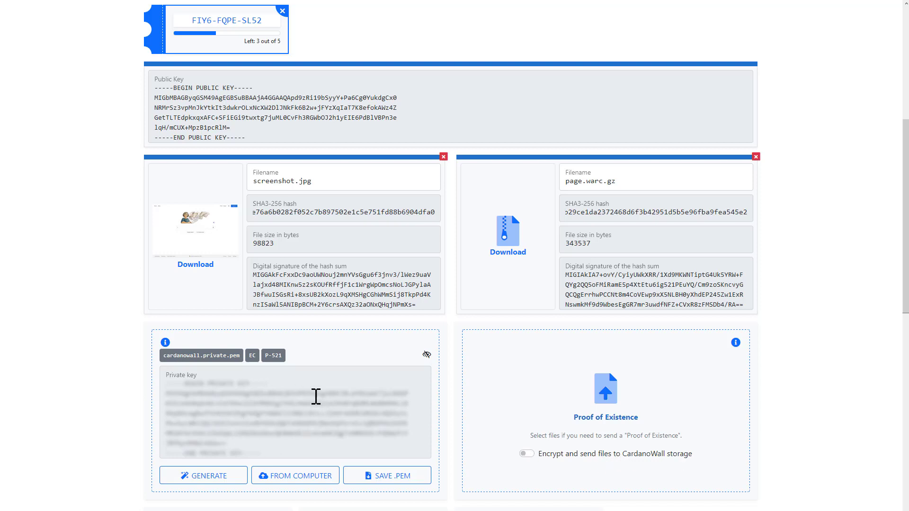
{"action": "left_click", "coordinate": [524, 454]}
{"action": "scroll", "coordinate": [536, 413], "scroll_direction": "down", "scroll_amount": 3}
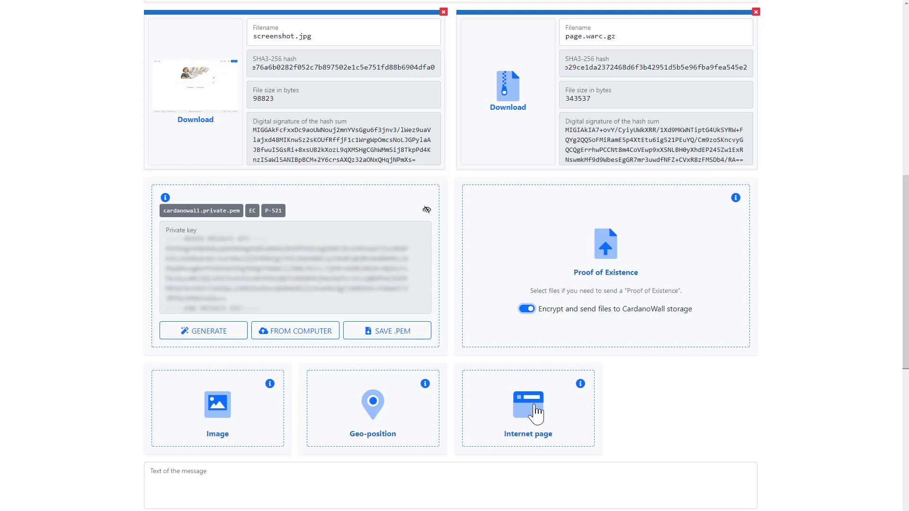
{"action": "left_click", "coordinate": [537, 411]}
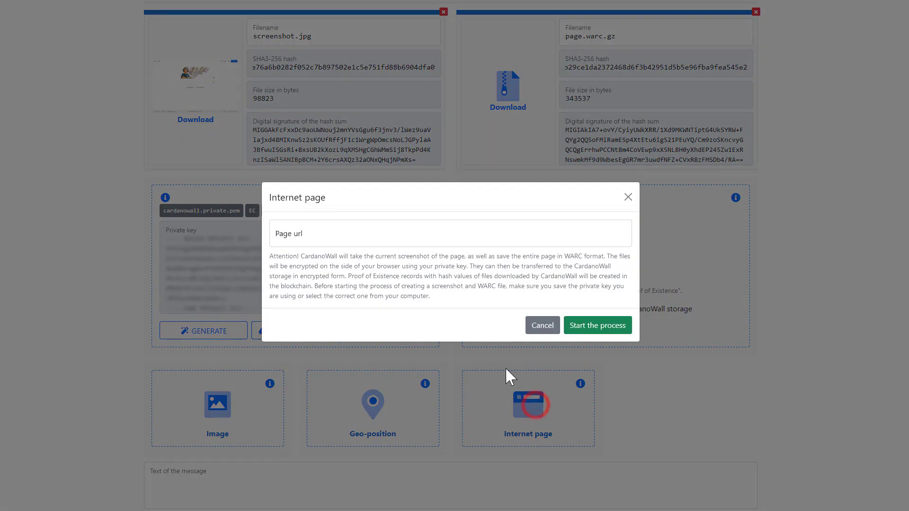
{"action": "left_click", "coordinate": [358, 242]}
{"action": "type", "text": "http://p2pfoundation.ning.com/forum/topics/bitcoin-open-source"}
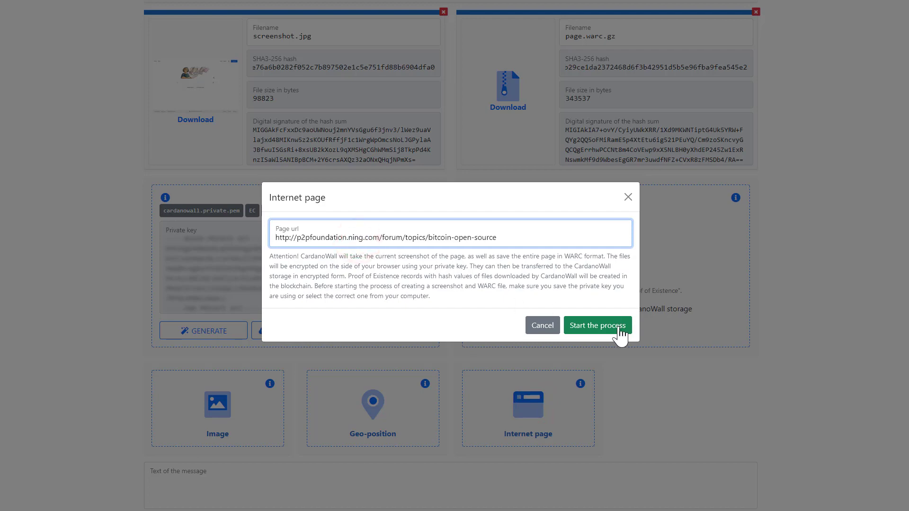
{"action": "left_click", "coordinate": [612, 326]}
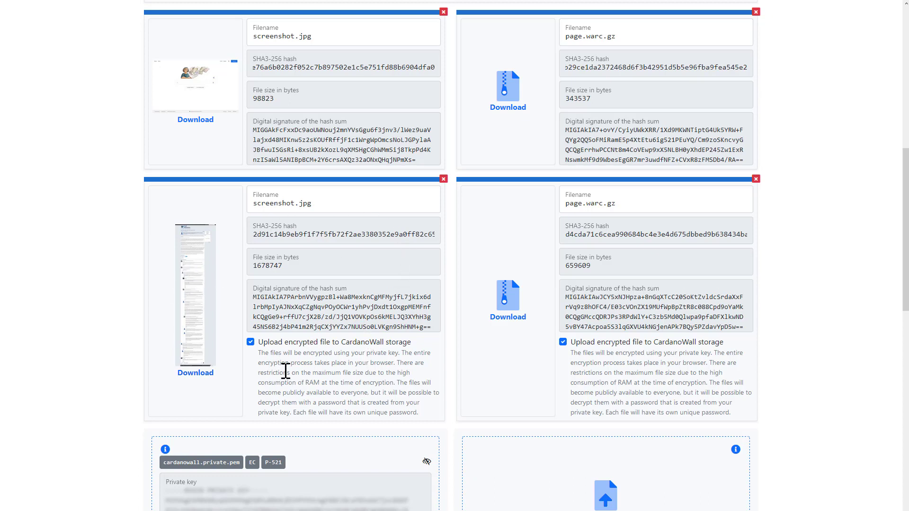
{"action": "left_click_drag", "start_coordinate": [256, 234], "coordinate": [450, 232]}
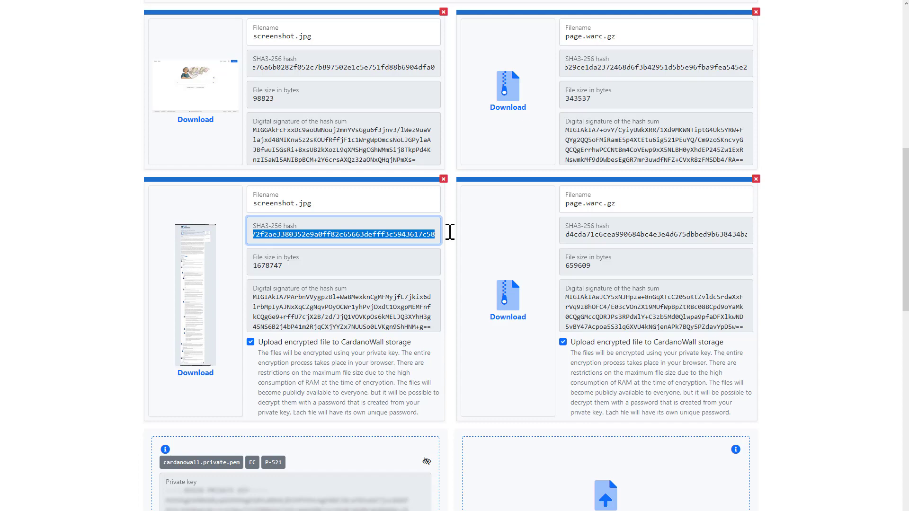
{"action": "left_click", "coordinate": [449, 231]}
{"action": "scroll", "coordinate": [335, 260], "scroll_direction": "down", "scroll_amount": 3}
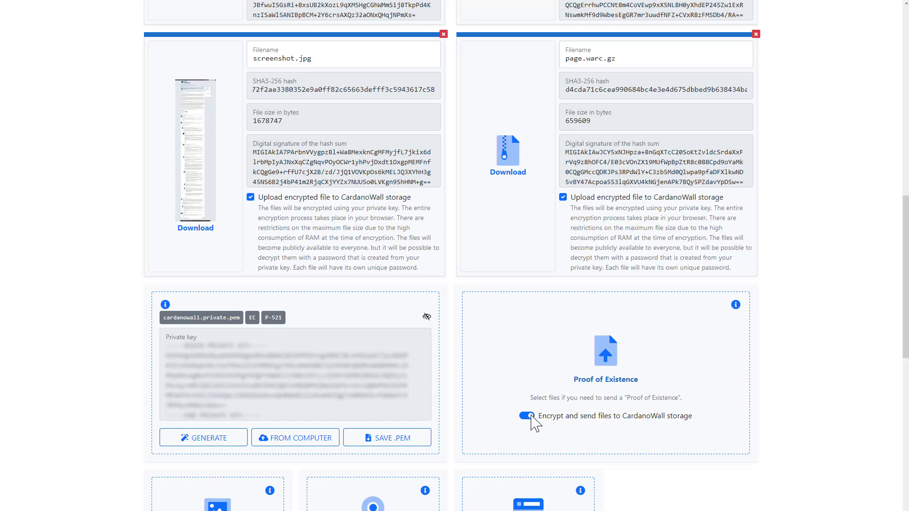
Step: Scroll through both signed capture pairs, then down to the message text box
{"action": "scroll", "coordinate": [538, 396], "scroll_direction": "down", "scroll_amount": 4}
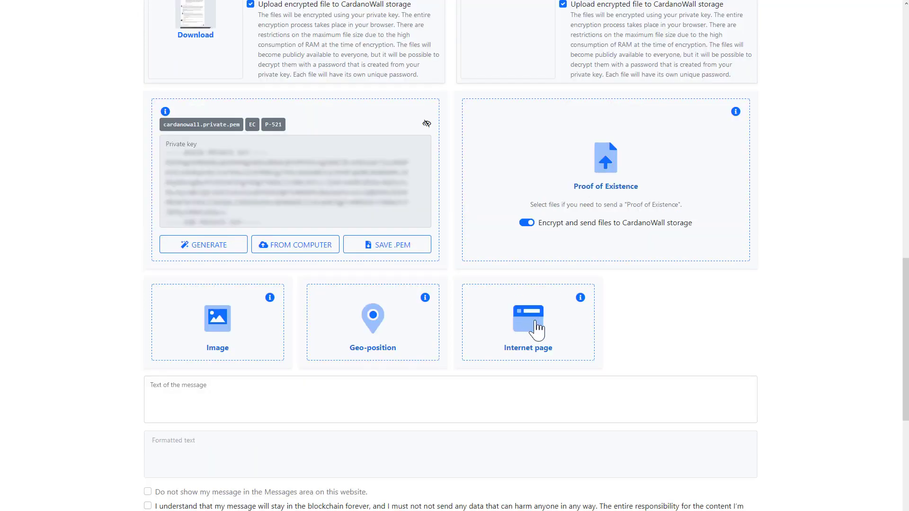
{"action": "scroll", "coordinate": [541, 327], "scroll_direction": "up", "scroll_amount": 3}
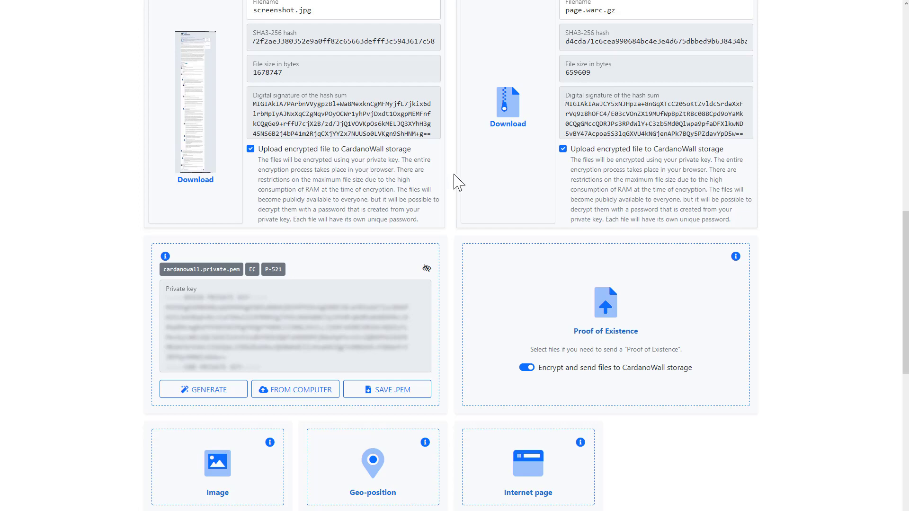
{"action": "scroll", "coordinate": [454, 182], "scroll_direction": "up", "scroll_amount": 5}
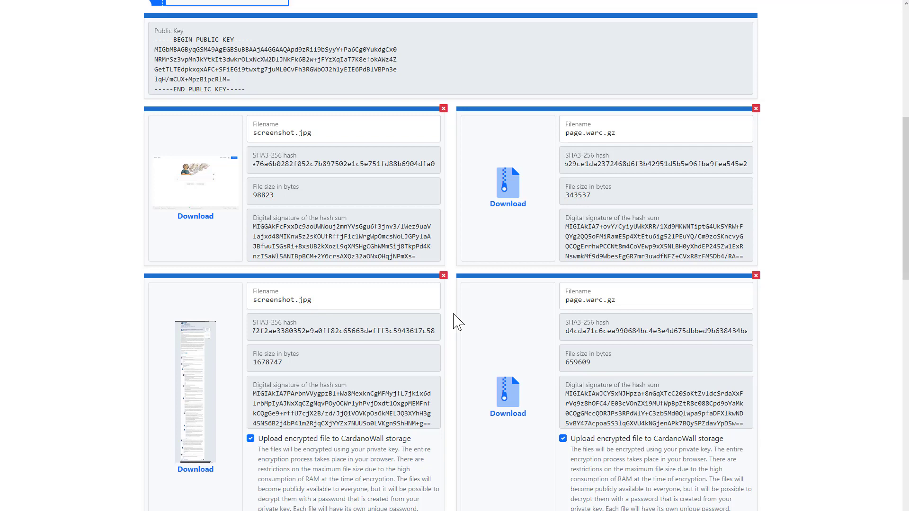
{"action": "scroll", "coordinate": [467, 346], "scroll_direction": "down", "scroll_amount": 6}
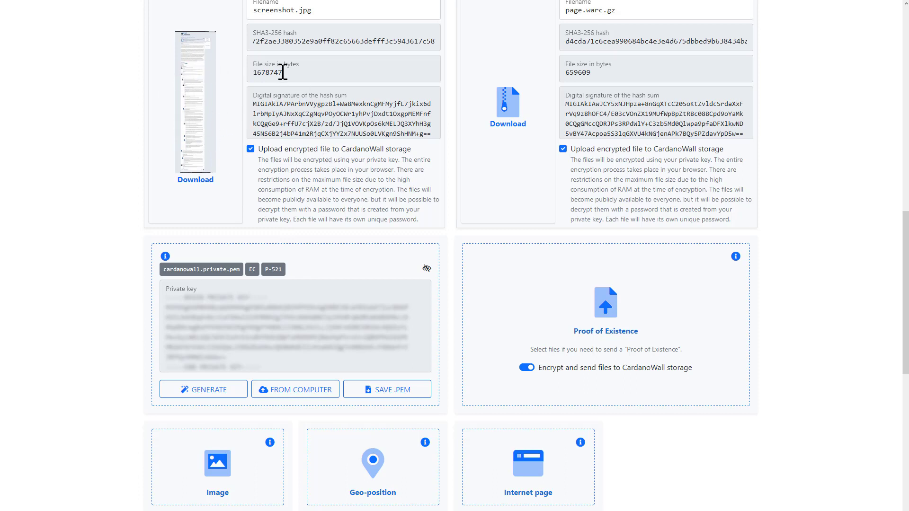
{"action": "scroll", "coordinate": [303, 251], "scroll_direction": "down", "scroll_amount": 6}
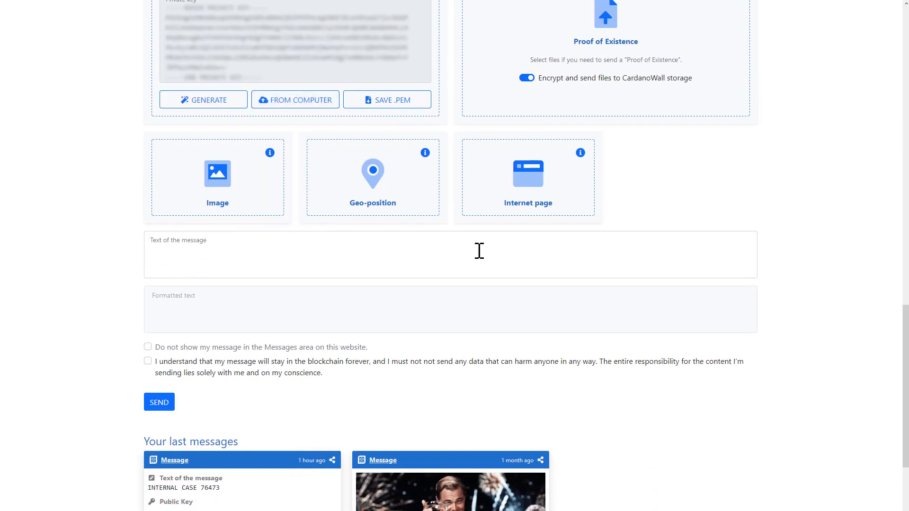
Step: Write 'INTERNAL CASE' plus the case number, accept blockchain permanence, and send the message
{"action": "left_click", "coordinate": [337, 250]}
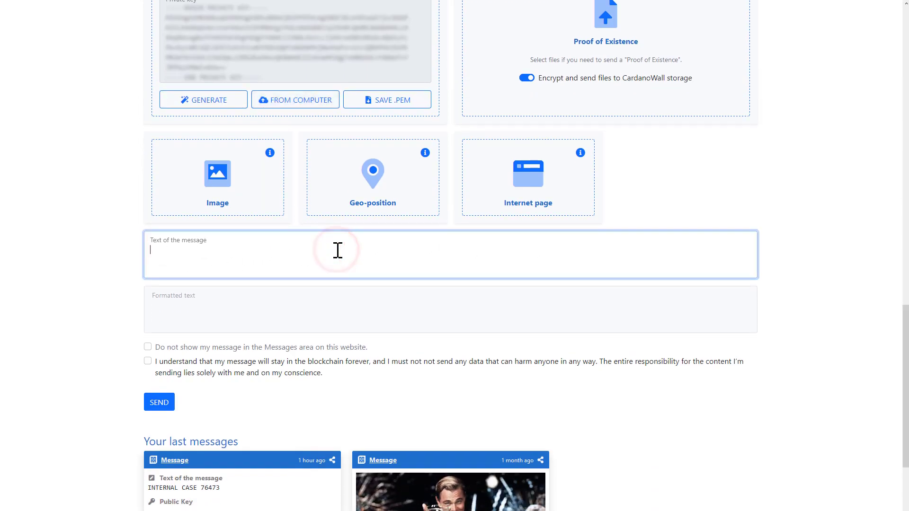
{"action": "type", "text": "INTERANL"}
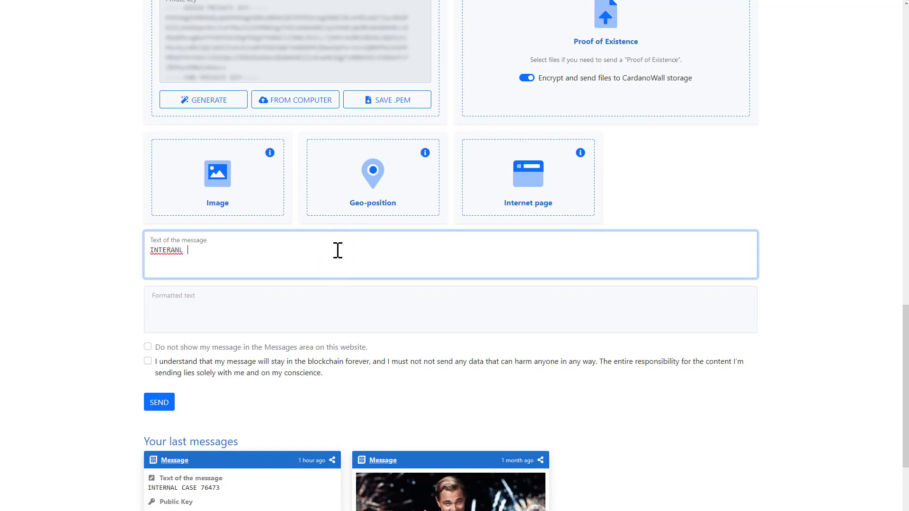
{"action": "key", "text": "BackSpace"}
{"action": "key", "text": "BackSpace"}
{"action": "key", "text": "BackSpace"}
{"action": "key", "text": "BackSpace"}
{"action": "type", "text": "NAL CASE"}
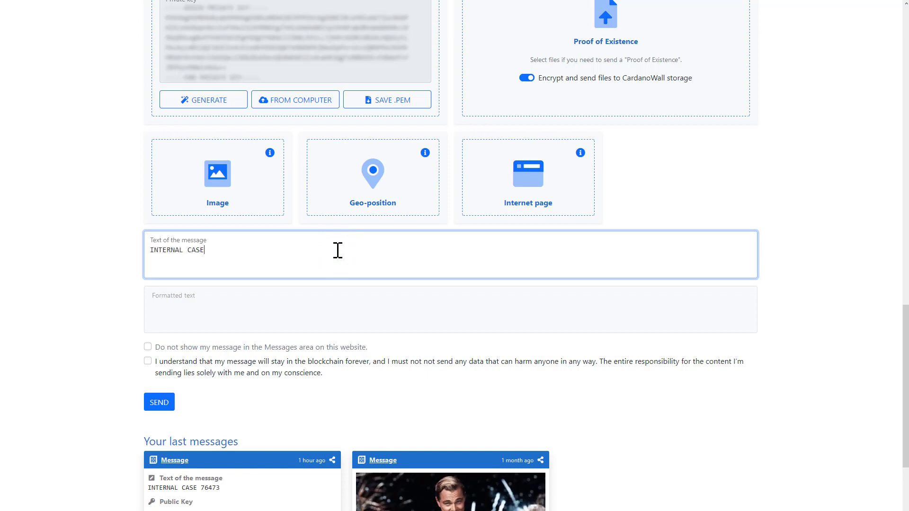
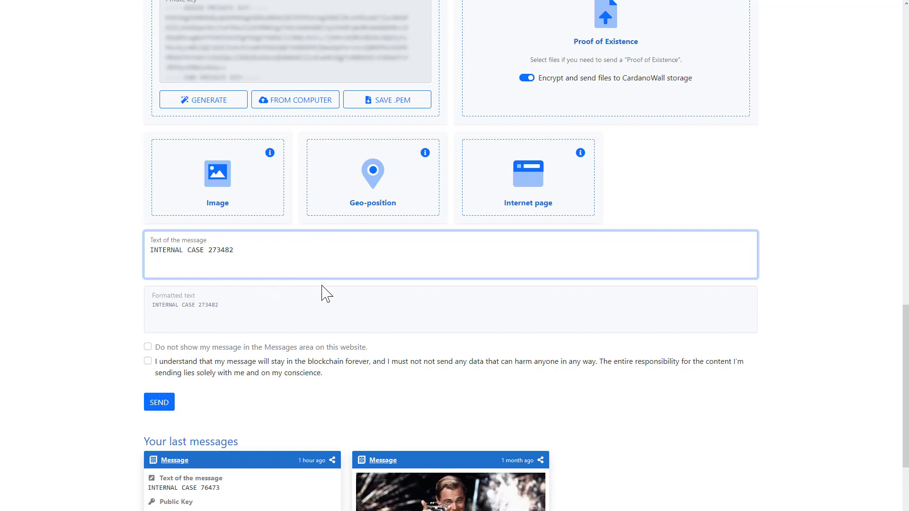
{"action": "scroll", "coordinate": [327, 286], "scroll_direction": "up", "scroll_amount": 1}
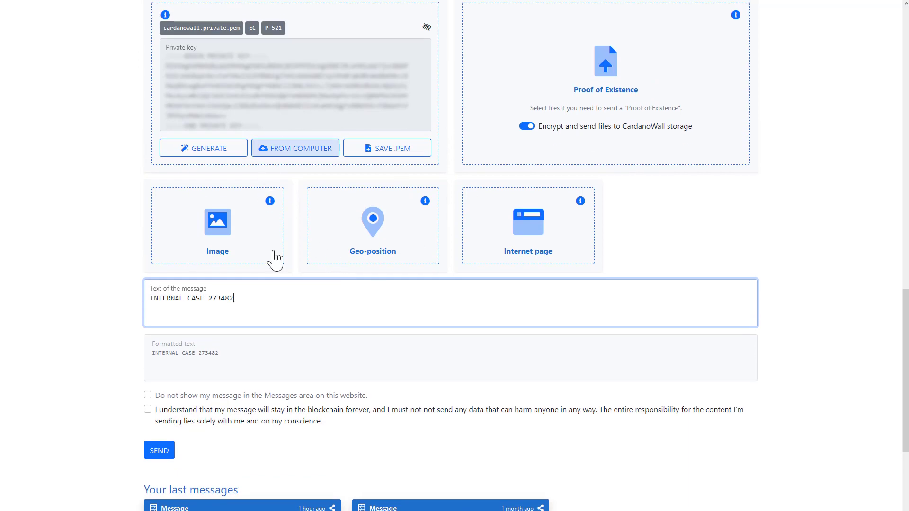
{"action": "left_click", "coordinate": [216, 415]}
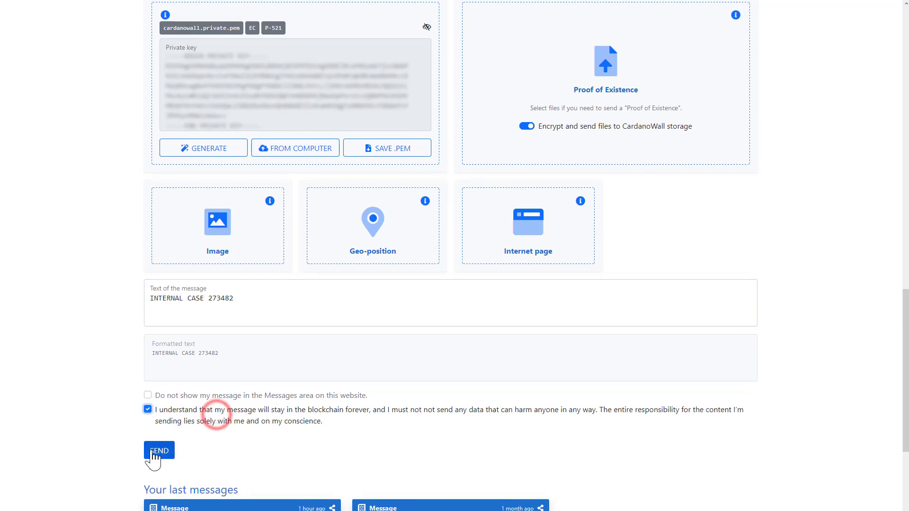
{"action": "left_click", "coordinate": [152, 453]}
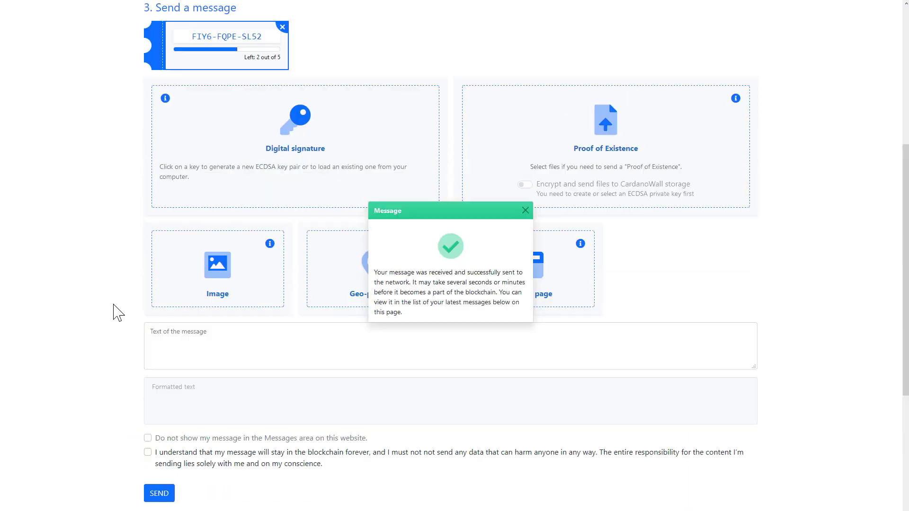
Step: Close the success notice and open the first message under 'Your last messages'
{"action": "left_click", "coordinate": [525, 210]}
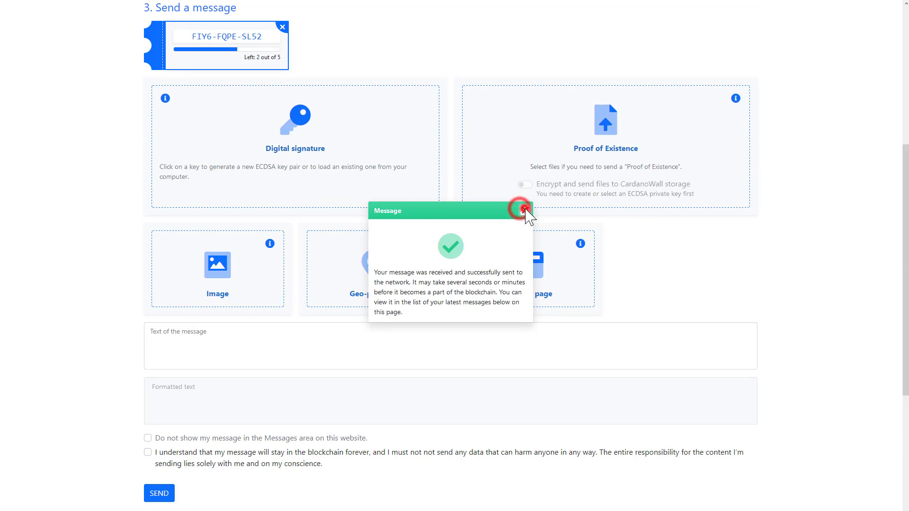
{"action": "scroll", "coordinate": [274, 272], "scroll_direction": "down", "scroll_amount": 3}
{"action": "left_click", "coordinate": [180, 407]}
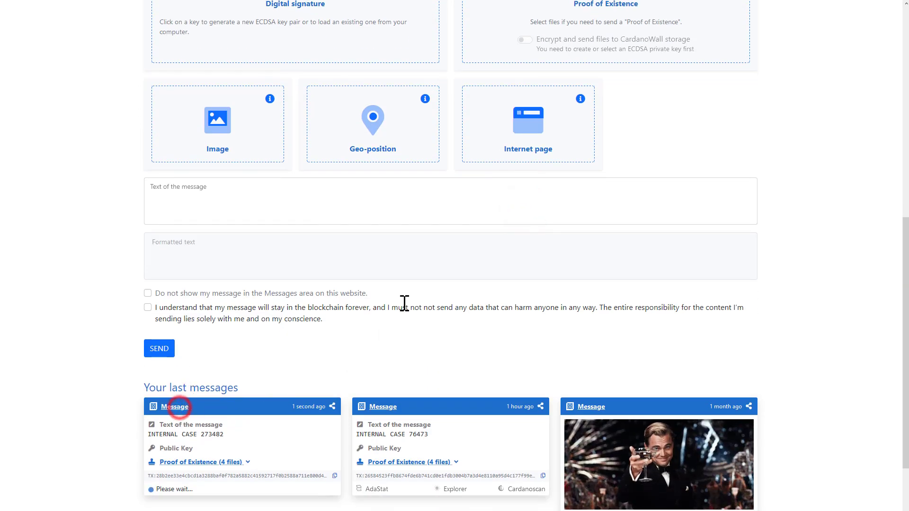
{"action": "scroll", "coordinate": [565, 192], "scroll_direction": "down", "scroll_amount": 3}
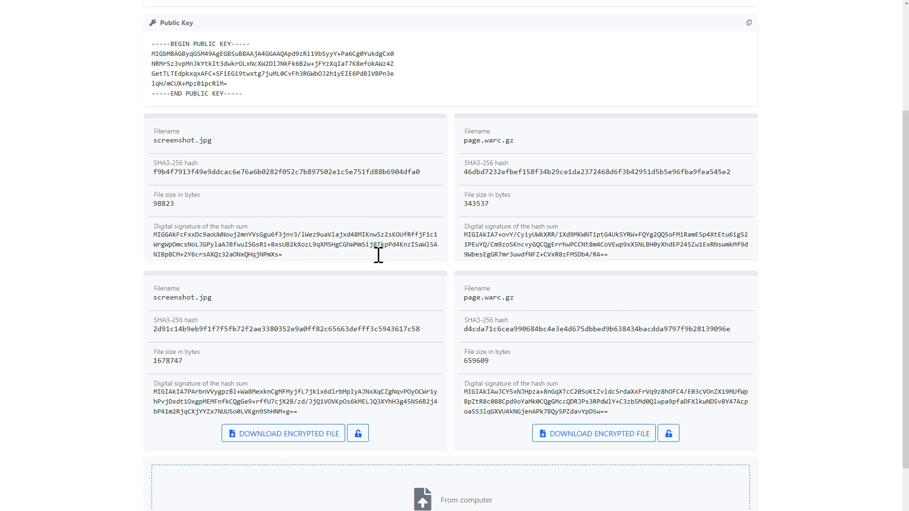
Step: Reveal the decryption password field for the encrypted screenshot.jpg (1678747 bytes)
{"action": "scroll", "coordinate": [362, 443], "scroll_direction": "down", "scroll_amount": 2}
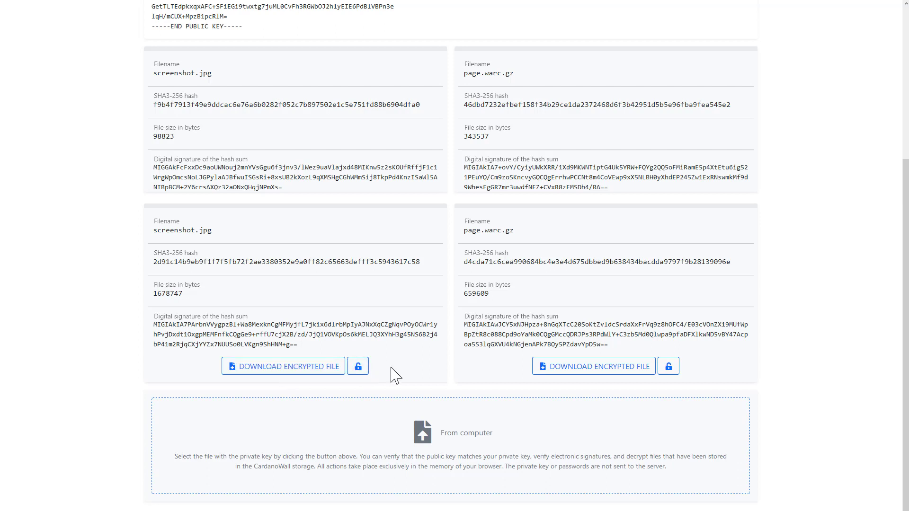
{"action": "left_click", "coordinate": [358, 367]}
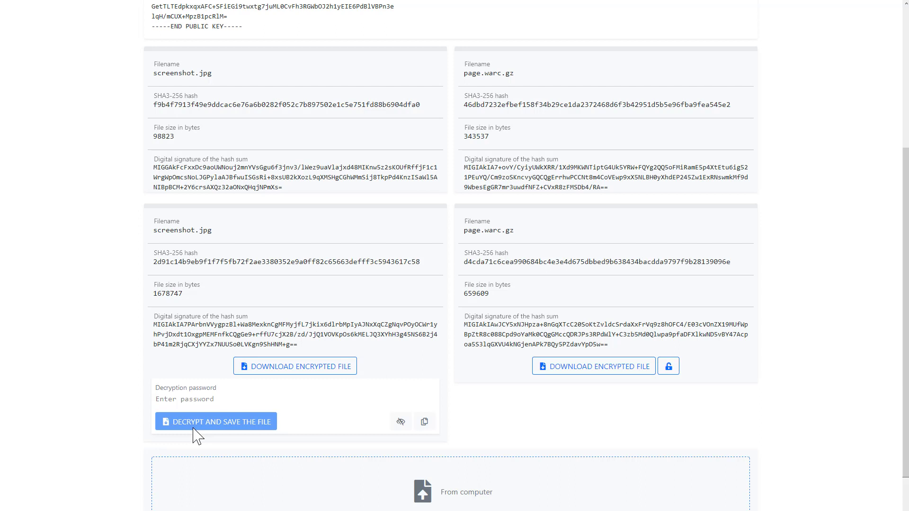
{"action": "scroll", "coordinate": [438, 405], "scroll_direction": "down", "scroll_amount": 1}
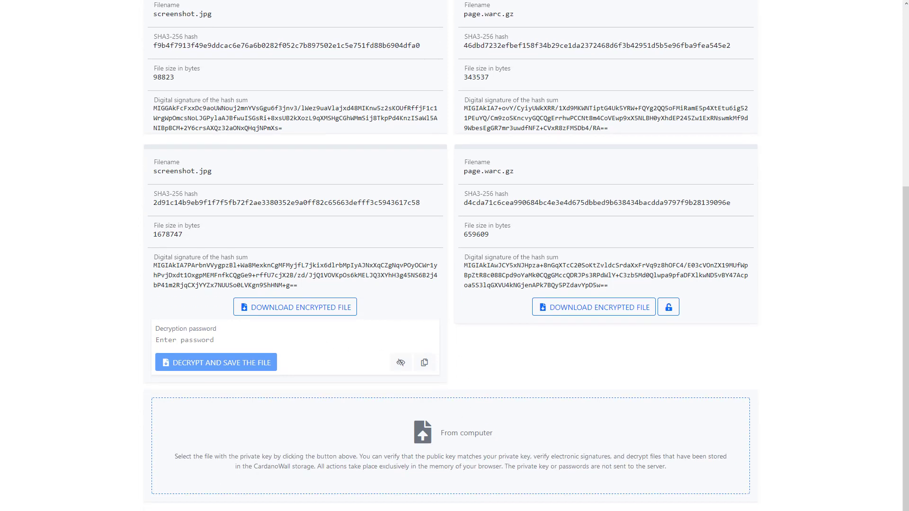
Step: Drop cardanowall.private.pem into 'From computer' to verify the public key and four file signatures
{"action": "mouse_move", "coordinate": [743, 393]}
{"action": "left_mouse_down"}
{"action": "mouse_move", "coordinate": [705, 384]}
{"action": "mouse_move", "coordinate": [417, 432]}
{"action": "left_mouse_up"}
{"action": "scroll", "coordinate": [512, 199], "scroll_direction": "up", "scroll_amount": 5}
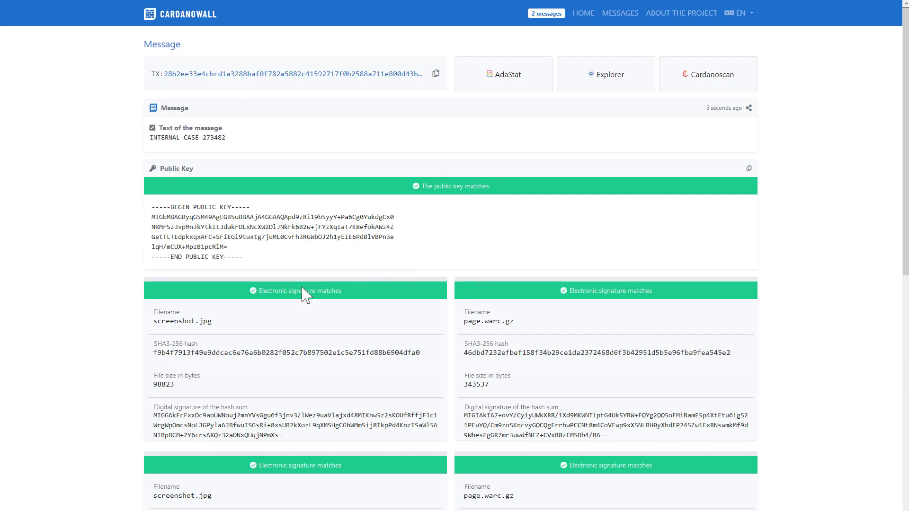
{"action": "scroll", "coordinate": [268, 275], "scroll_direction": "down", "scroll_amount": 3}
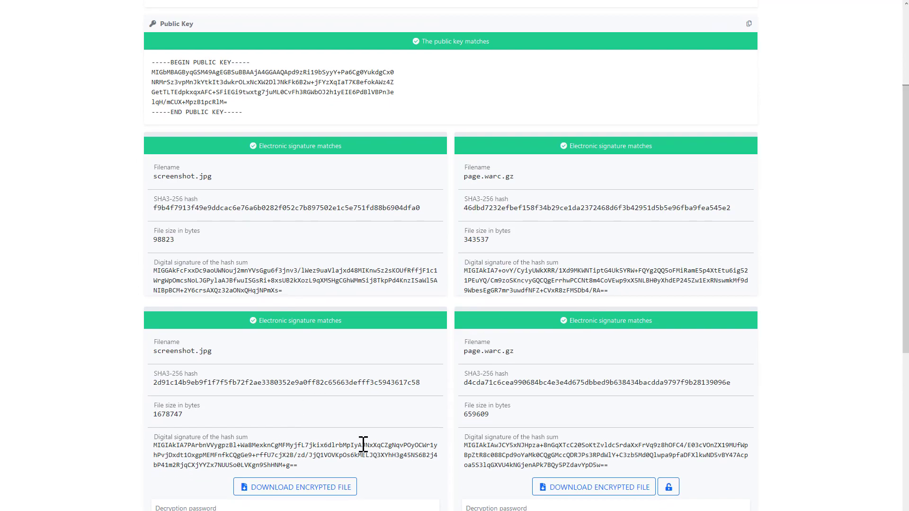
{"action": "scroll", "coordinate": [566, 436], "scroll_direction": "down", "scroll_amount": 6}
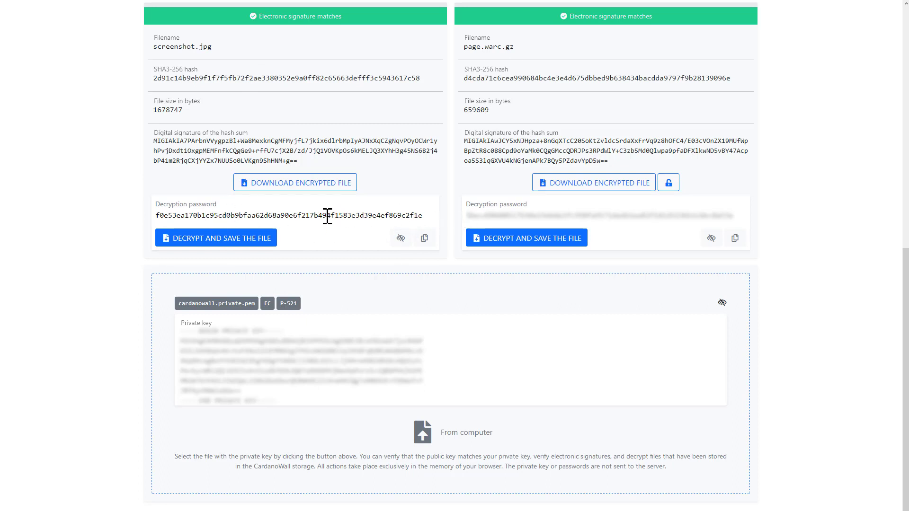
Step: Copy the encrypted screenshot.jpg's decryption password with the button beside its field
{"action": "left_click", "coordinate": [424, 238]}
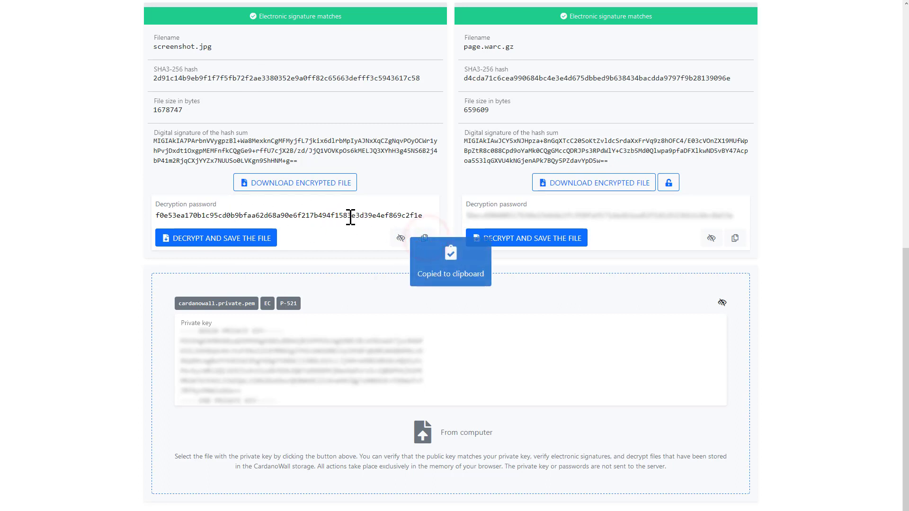